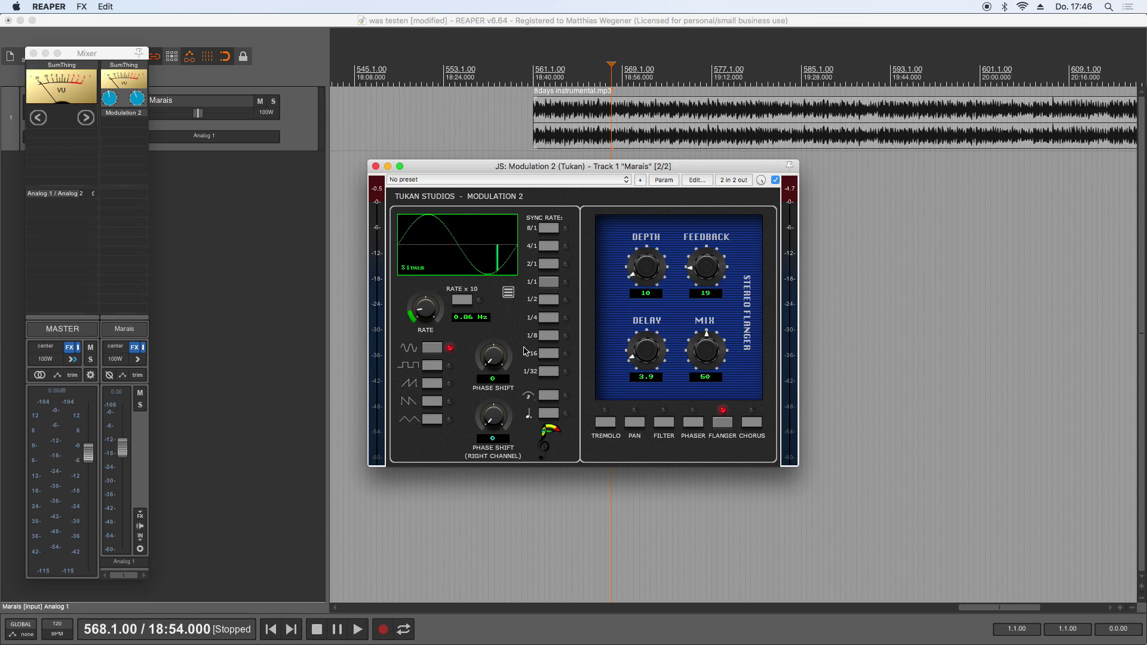
- Raise the flanger Depth to 88, previewing playback before and after the change
key("space")
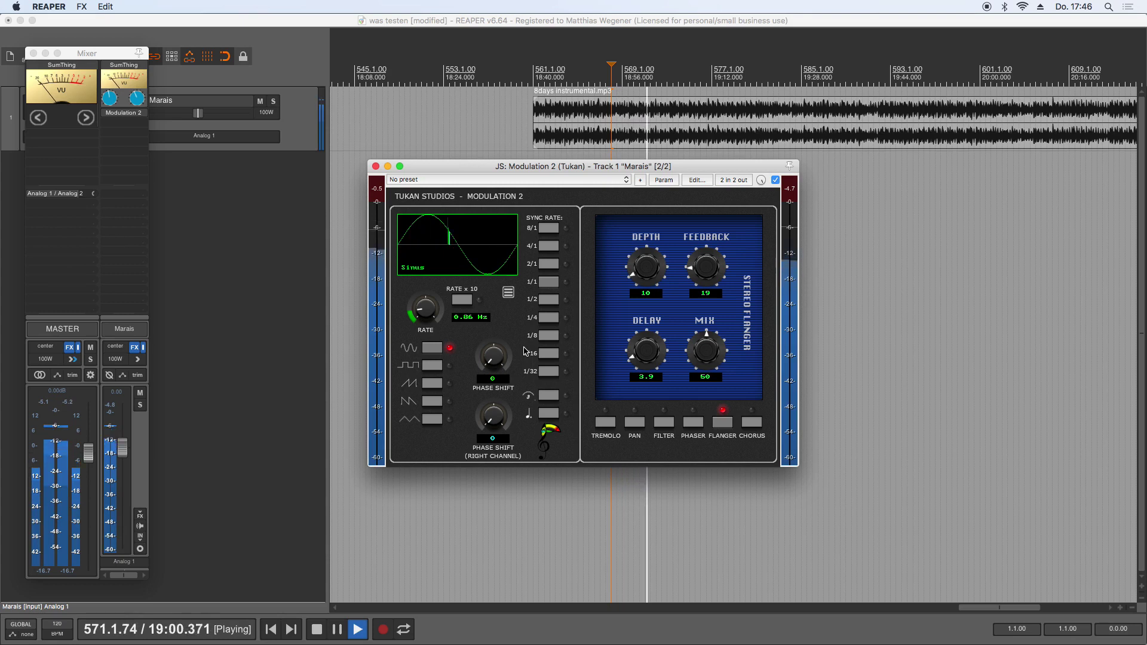
key("space")
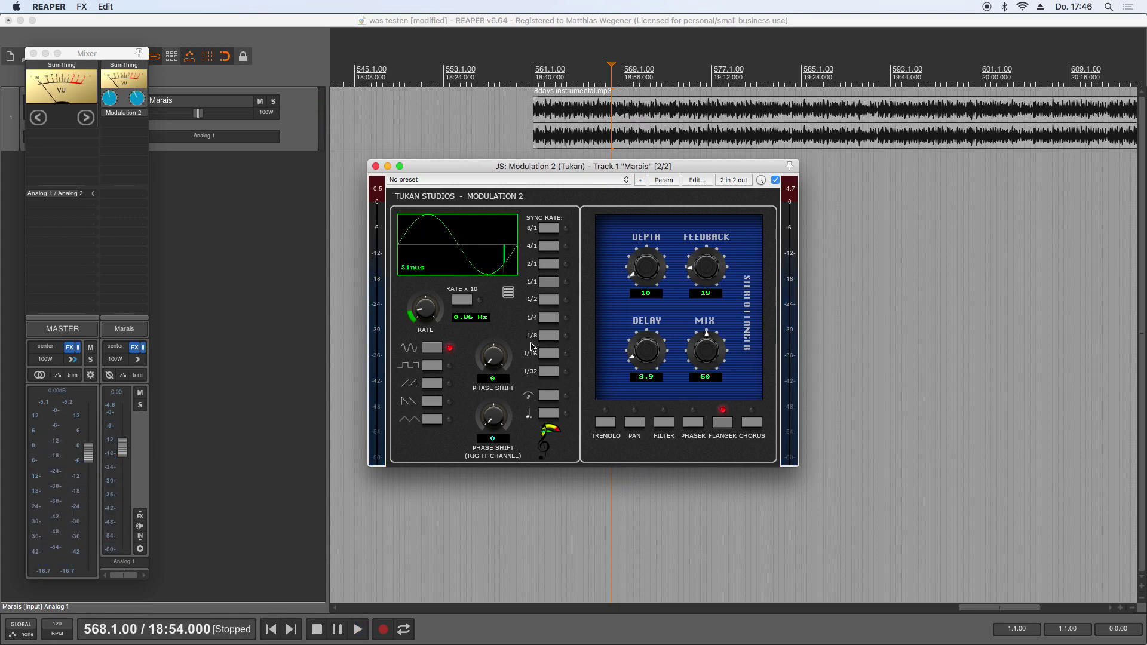
left_click_drag(650, 279, 652, 267)
left_click_drag(653, 273, 654, 272)
key("space")
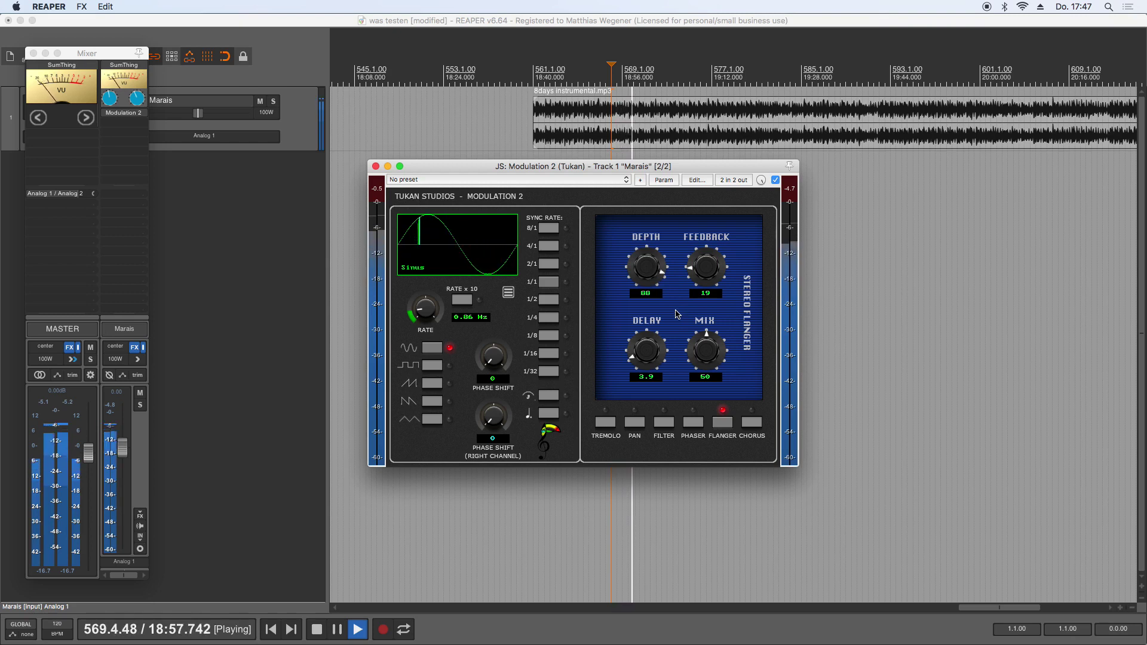
key("space")
- Speed the LFO Rate up to 4.03 Hz and preview the faster modulation
left_click_drag(429, 314, 432, 278)
key("space")
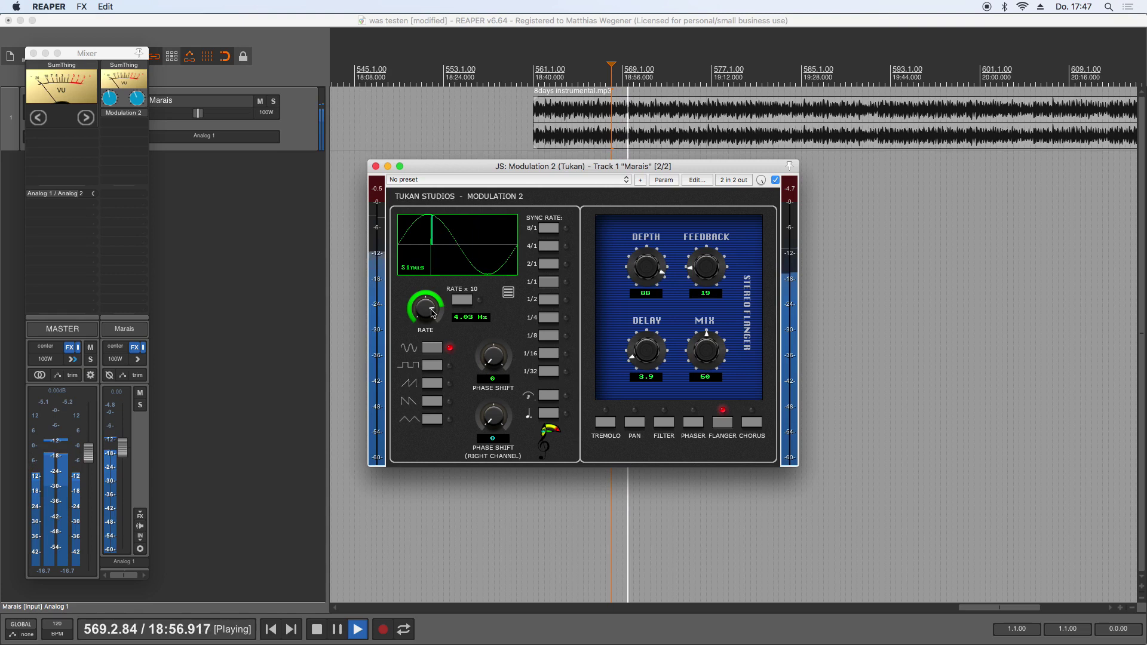
key("space")
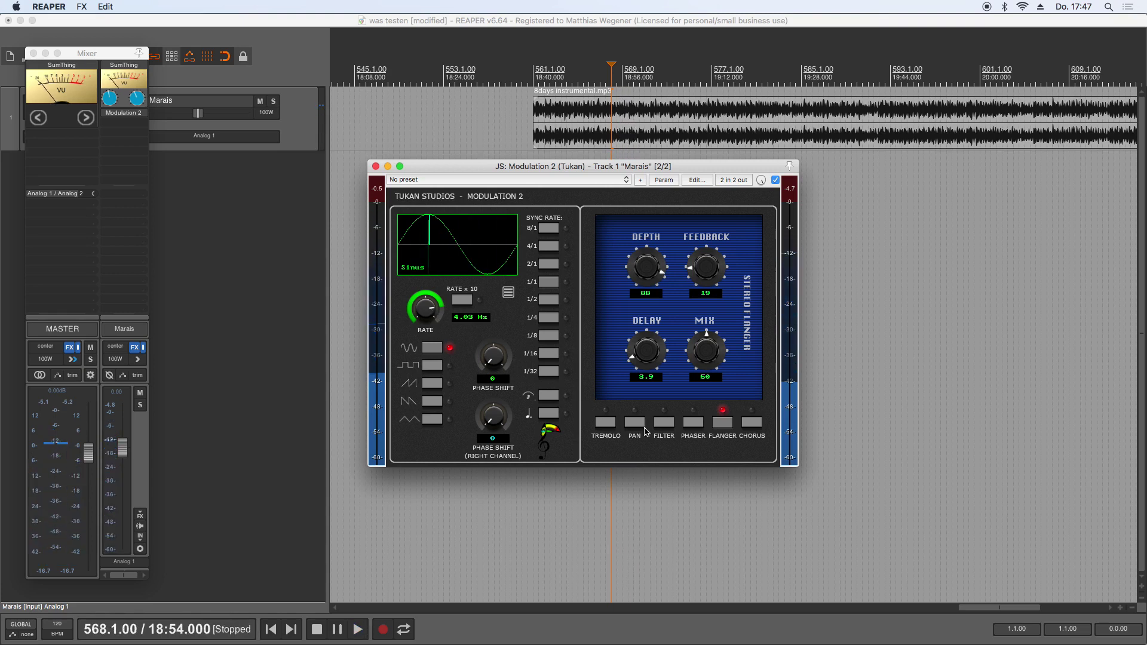
- Switch Modulation 2 to CHORUS mode and play the track twice to audition it
left_click(752, 422)
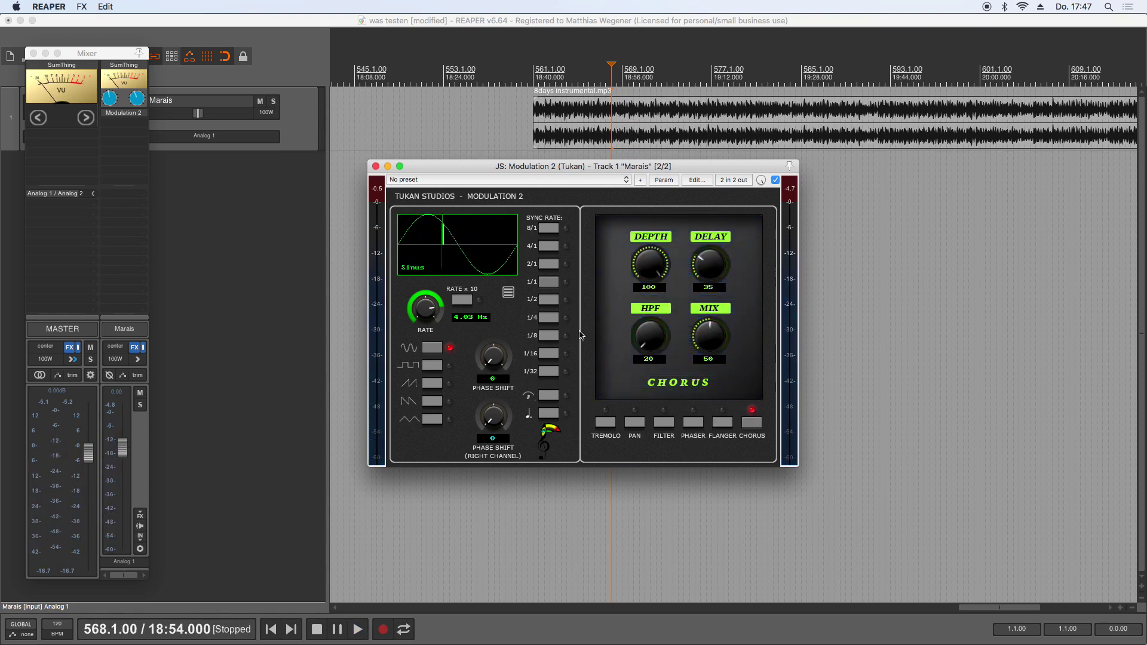
key("space")
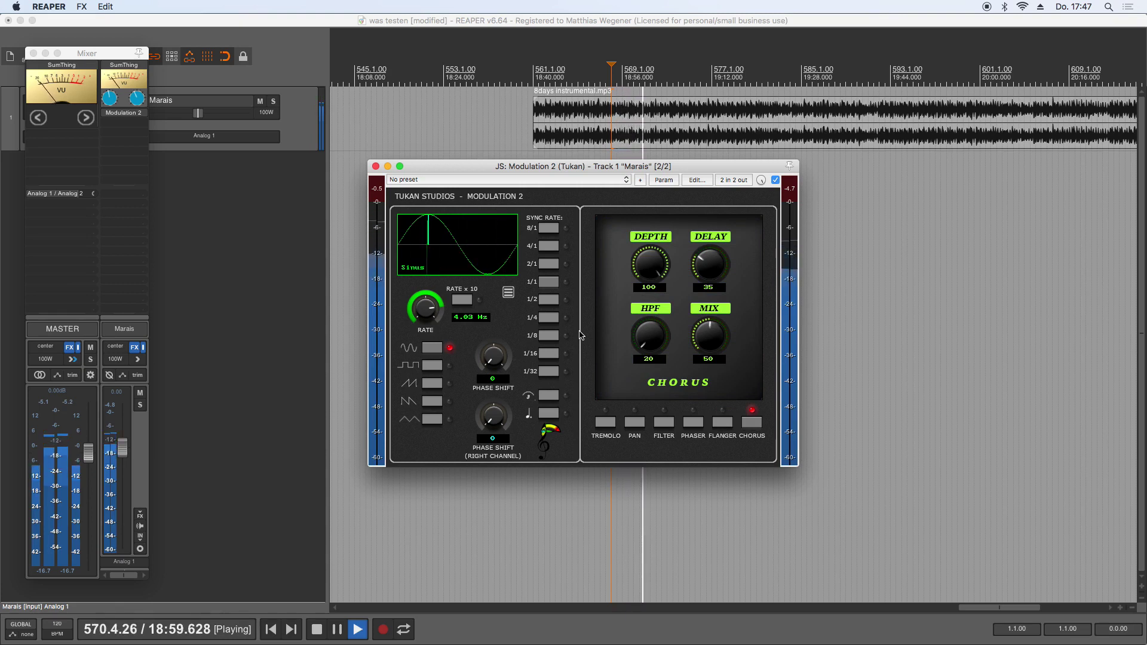
key("space")
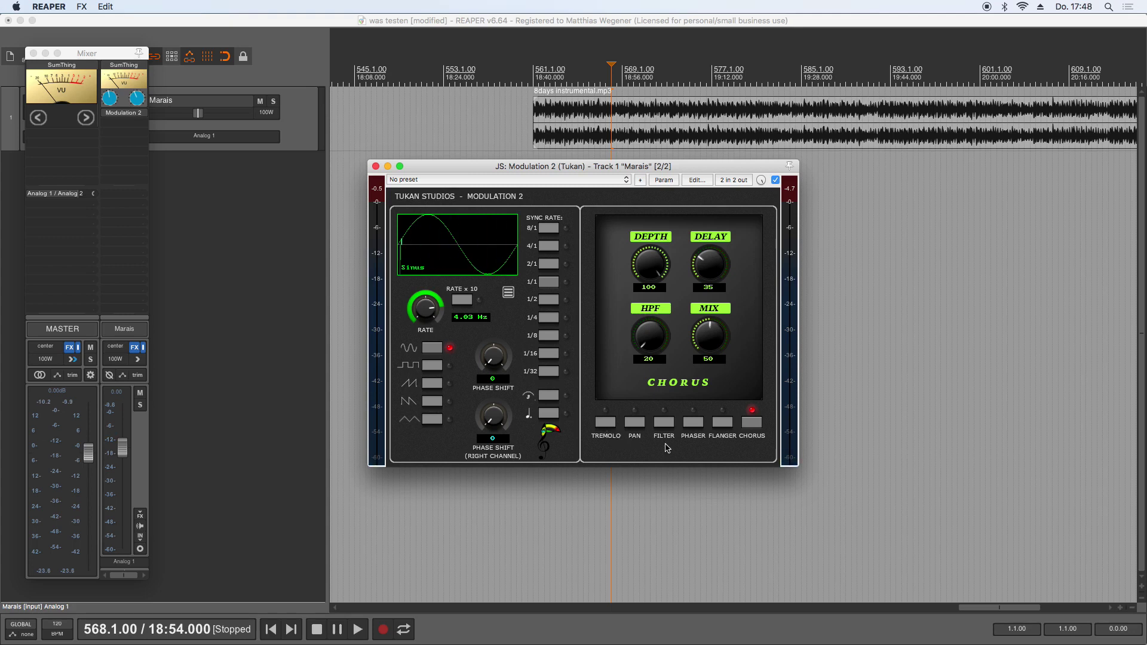
key("space")
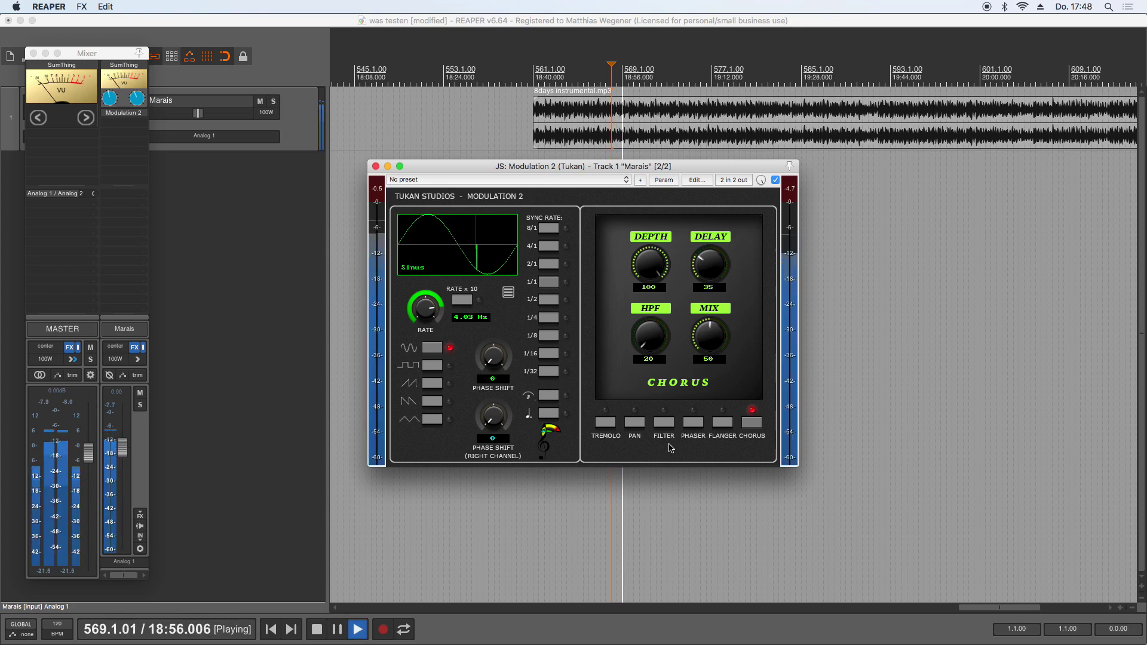
- Switch back to FLANGER, audition it, then lower Depth to 21 and slow the LFO Rate
key("space")
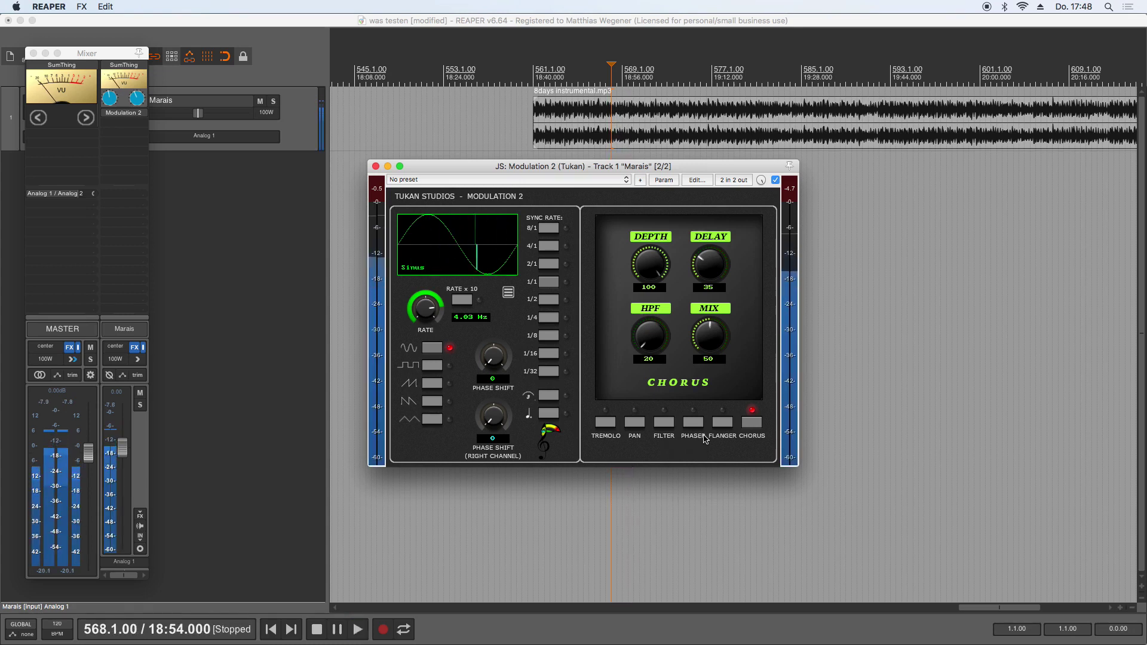
left_click(722, 422)
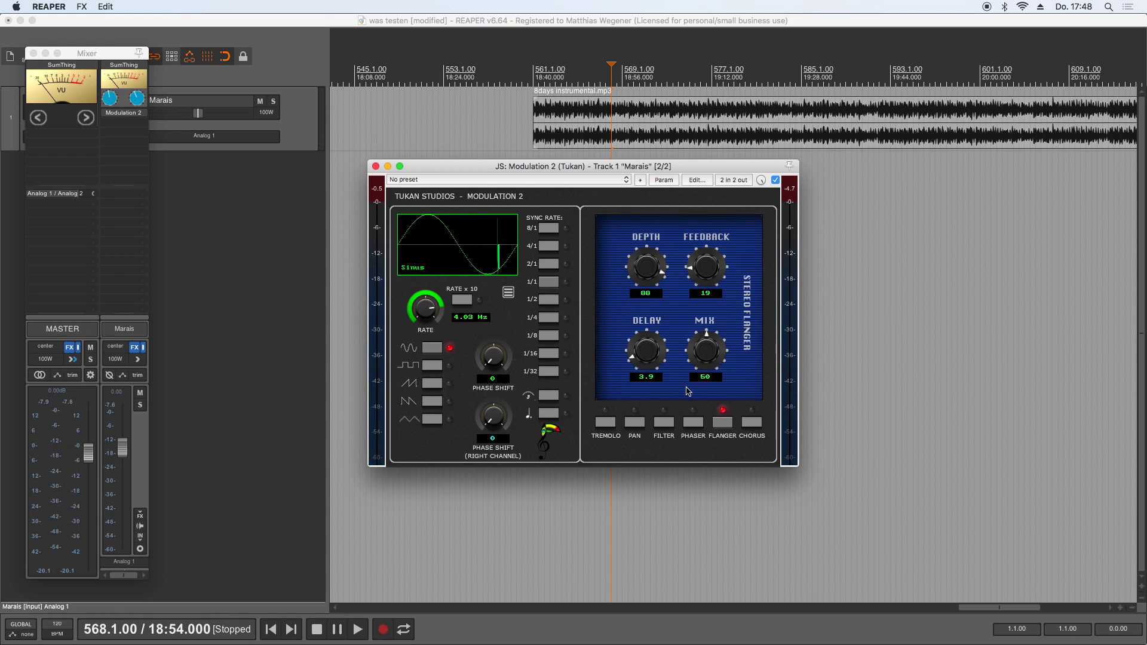
key("space")
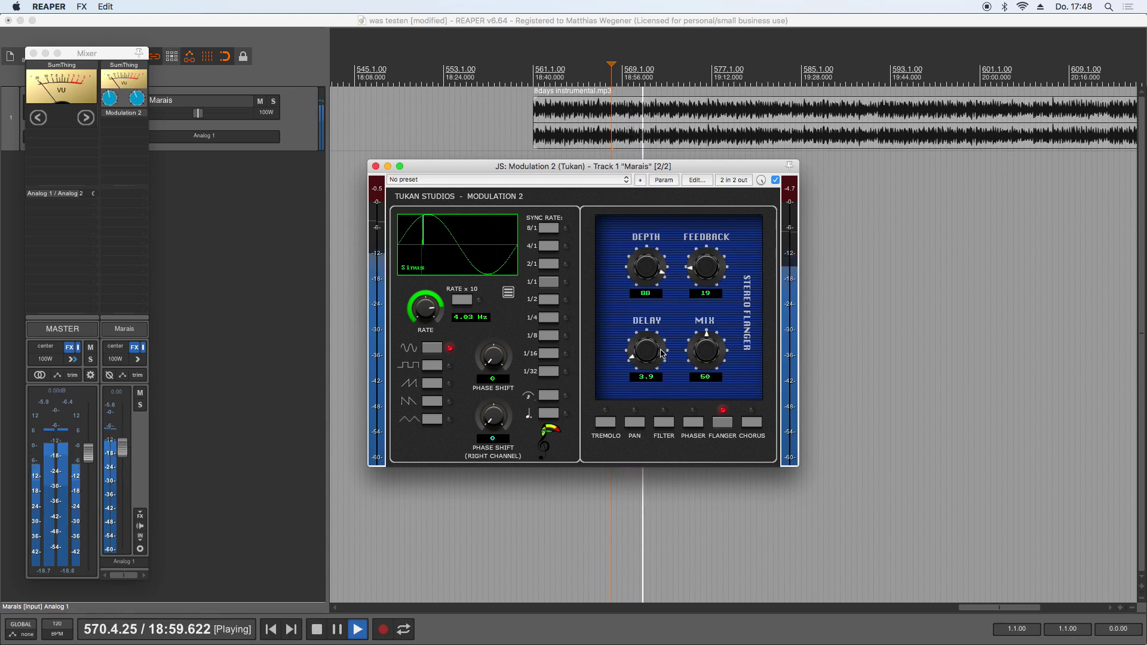
key("space")
mouse_move(648, 270)
left_mouse_down()
mouse_move(654, 338)
mouse_move(647, 281)
mouse_move(643, 306)
left_mouse_up()
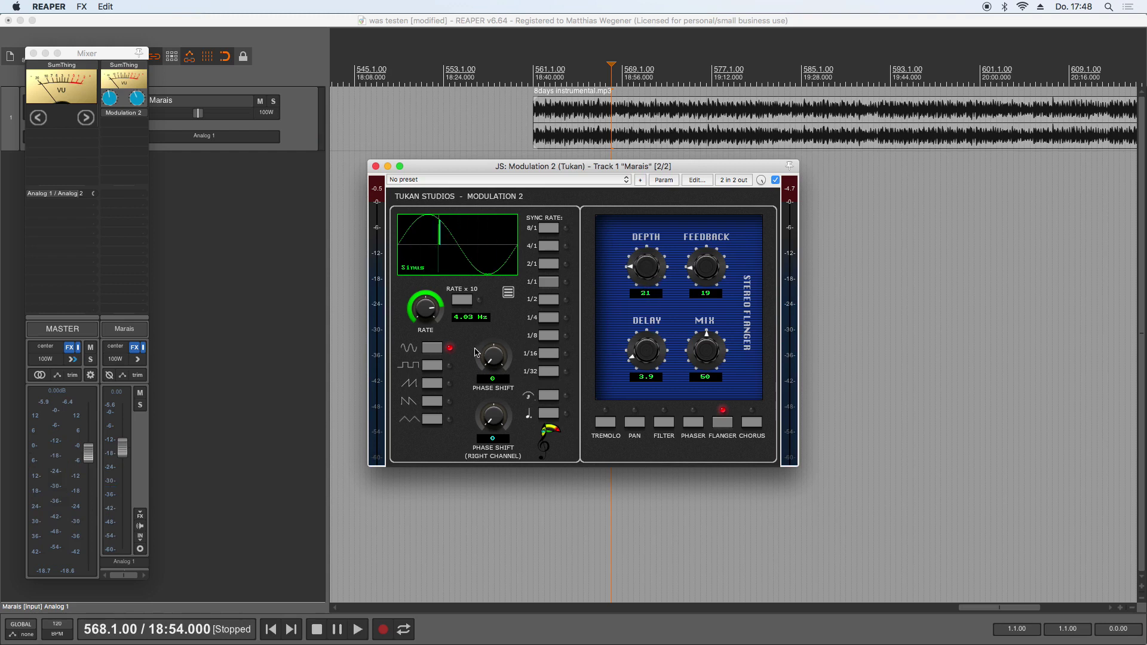
mouse_move(425, 310)
left_mouse_down()
mouse_move(427, 328)
mouse_move(440, 323)
mouse_move(430, 315)
left_mouse_up()
- Open Parameter Modulation for the LFO Rate parameter and enable LFO modulation
left_click(663, 179)
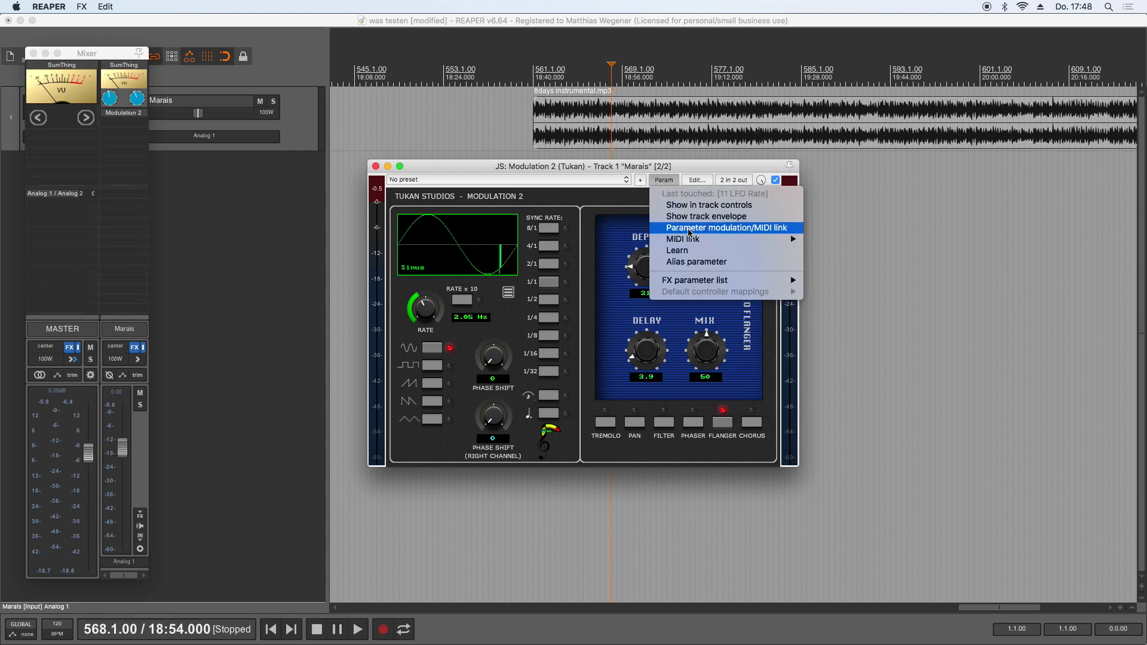
left_click(709, 230)
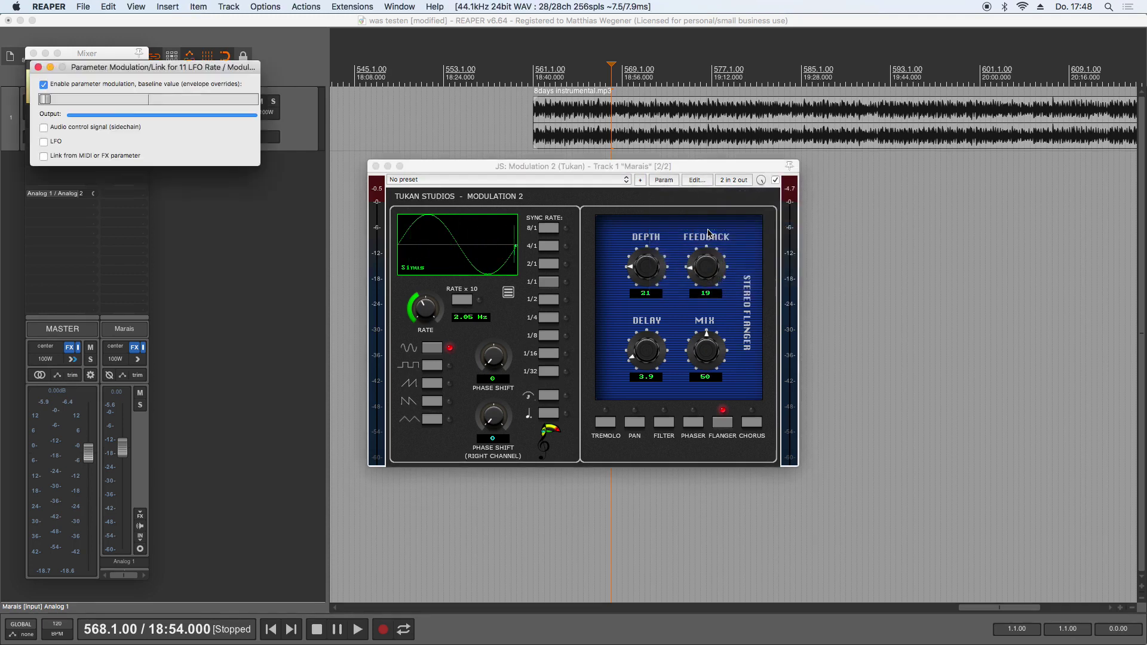
left_click(45, 142)
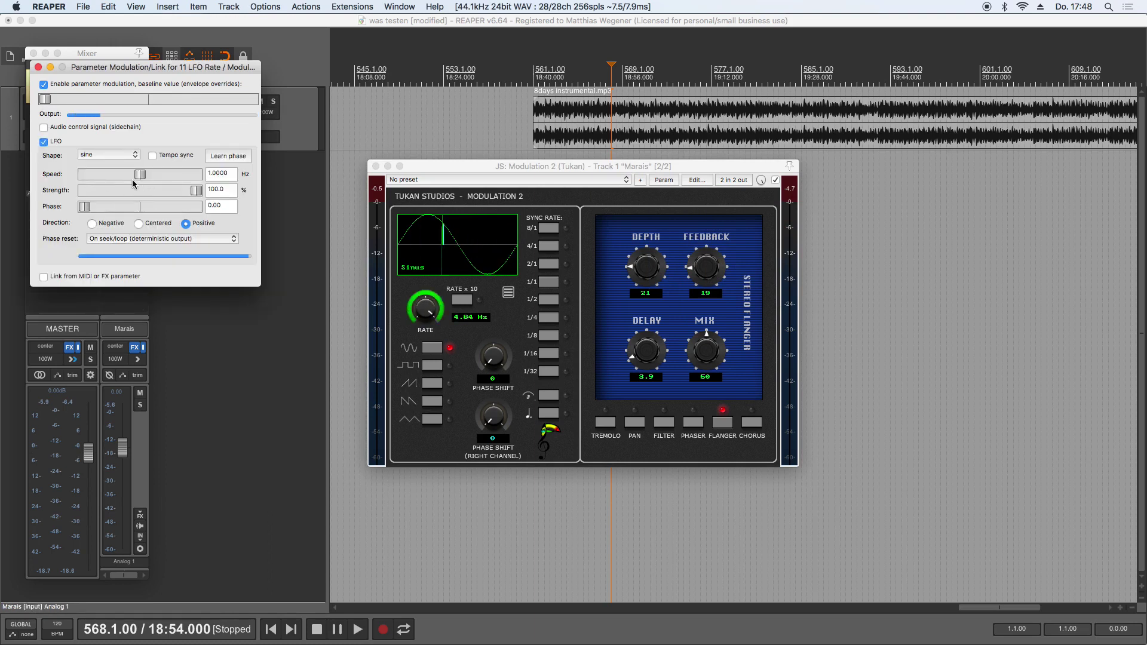
- Set the sine modulation LFO to 0.7059 Hz and 45.4% strength, and raise the baseline rate
left_click_drag(141, 174, 126, 178)
left_click_drag(196, 190, 135, 192)
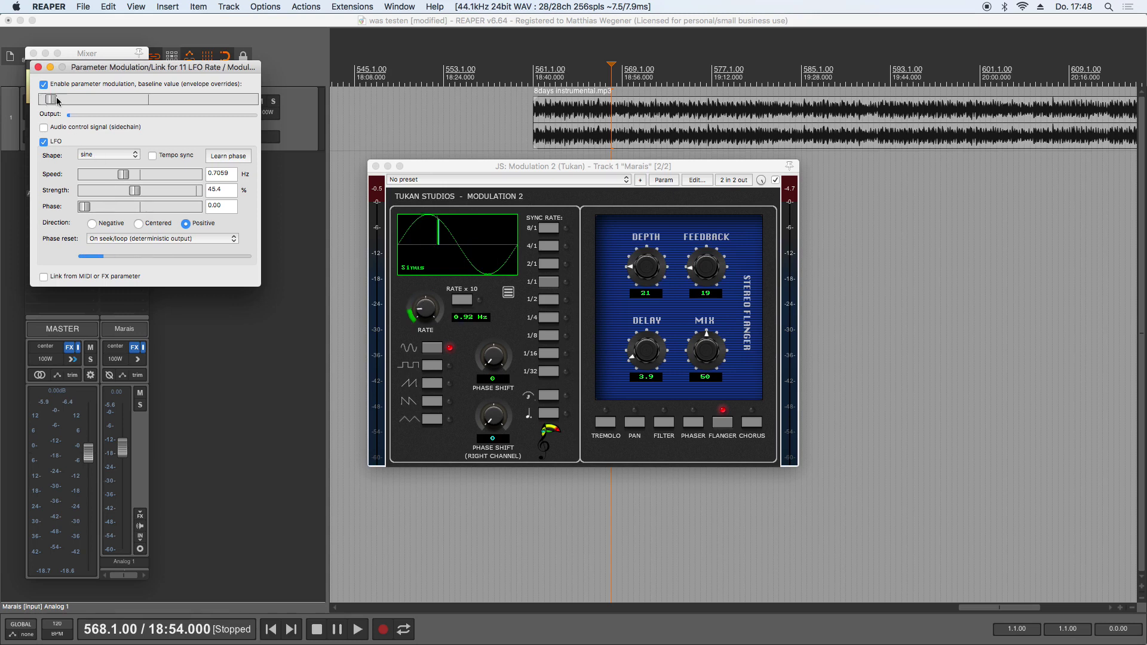
left_click_drag(46, 99, 88, 102)
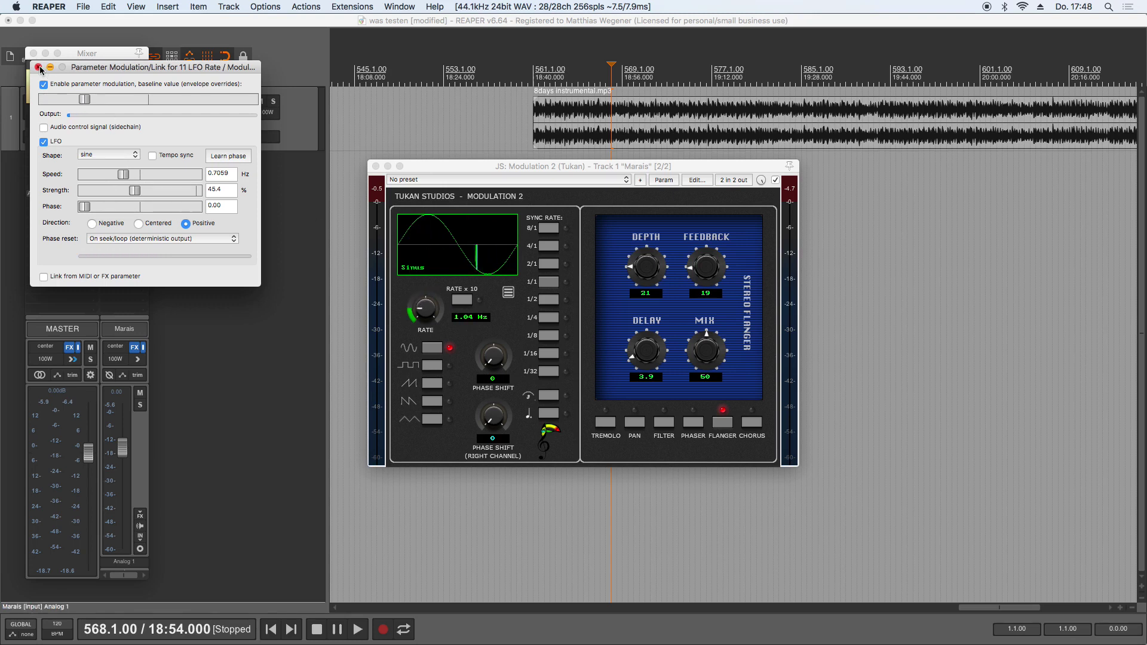
key("Escape")
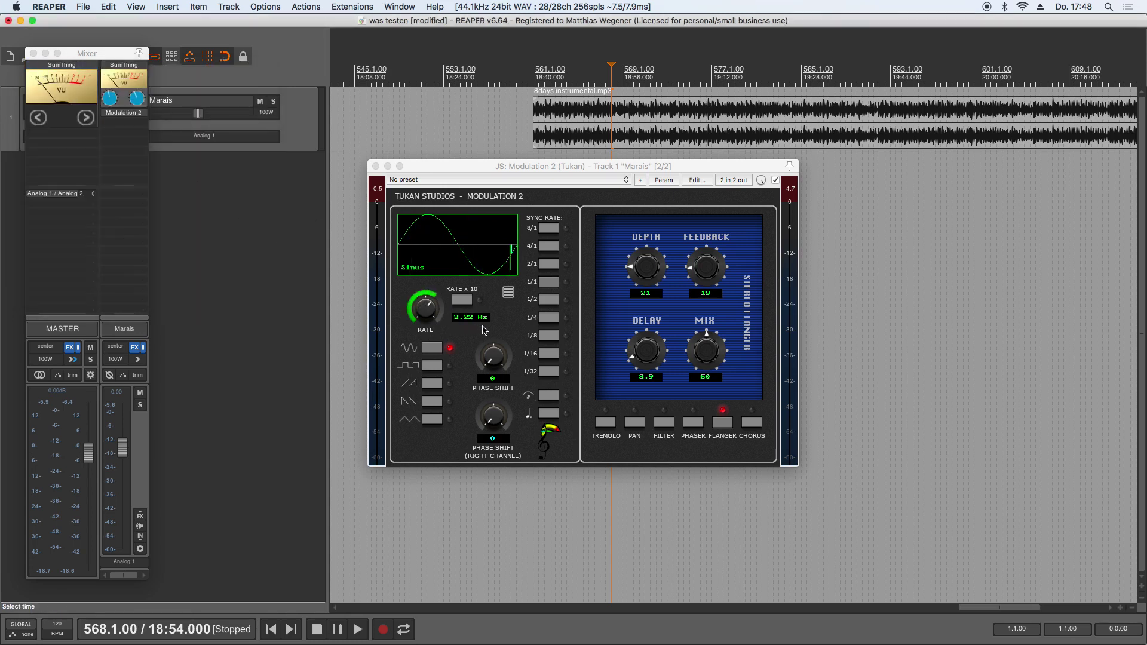
left_click(484, 331)
key("space")
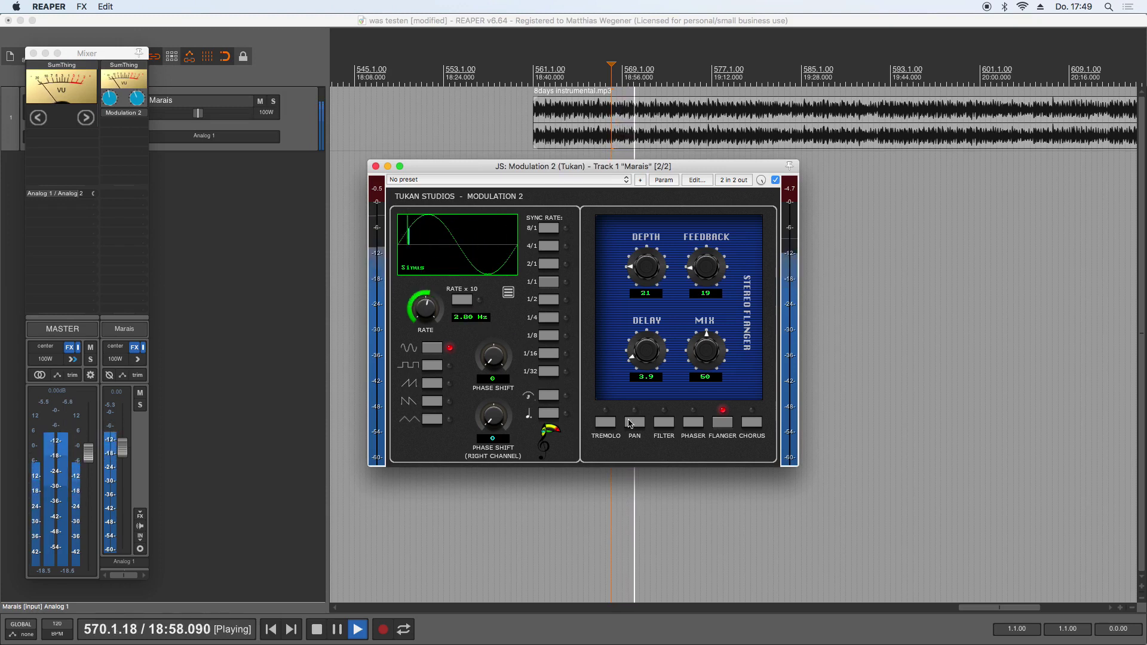
key("space")
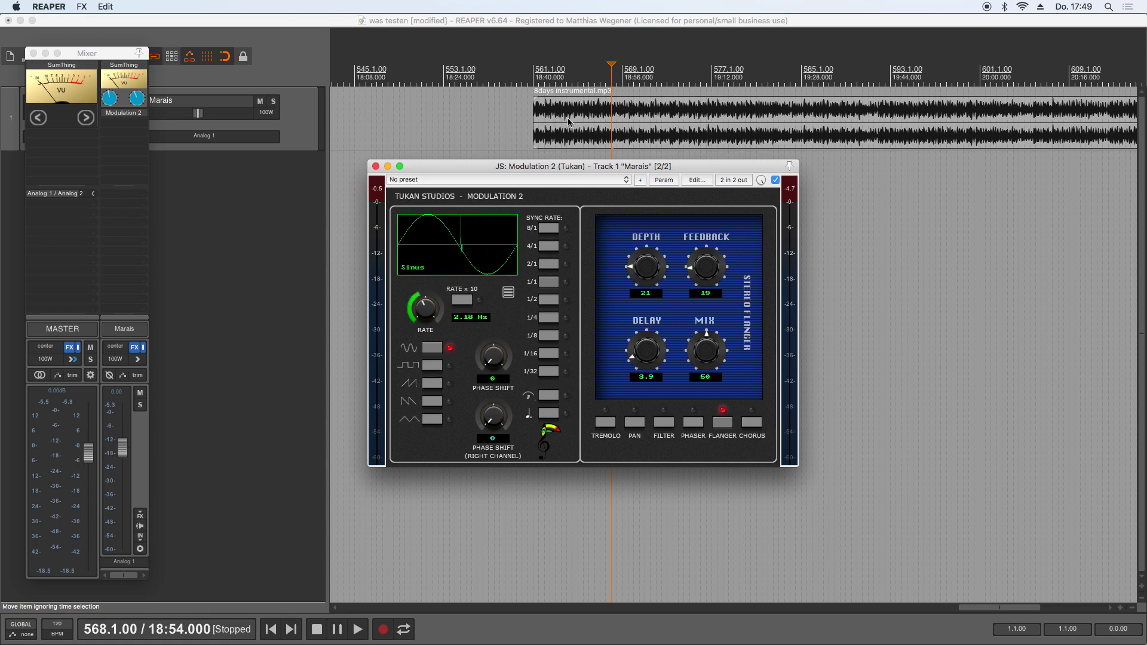
- Enable Free run LFO from the plugin menu, audition it, and reselect it after stopping
left_click(508, 292)
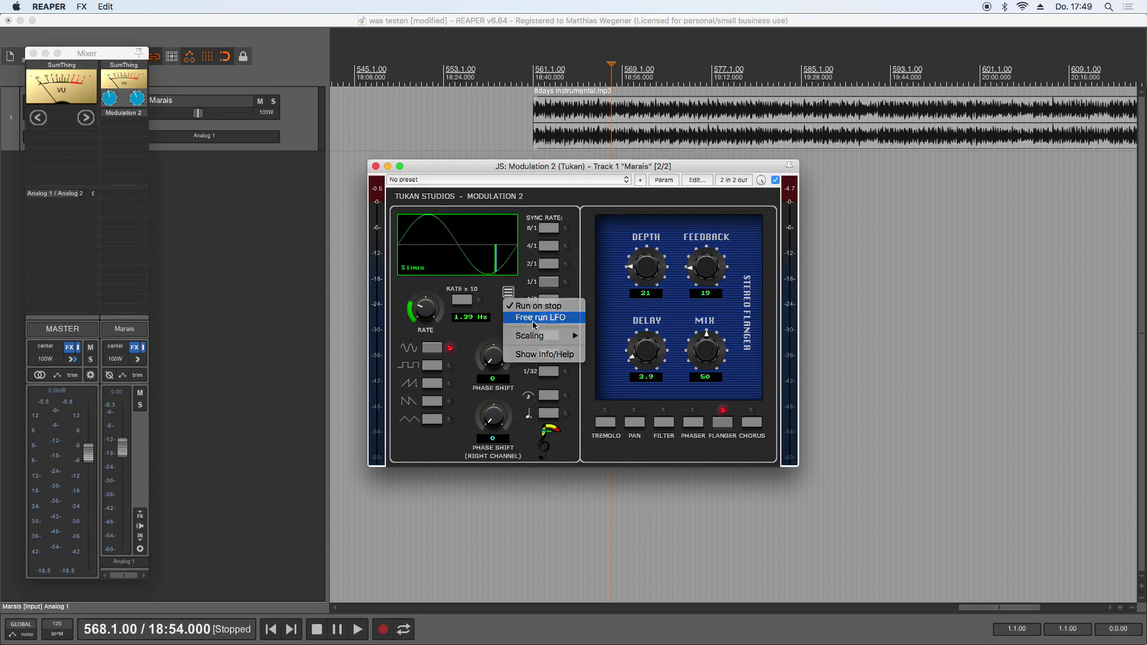
left_click(534, 321)
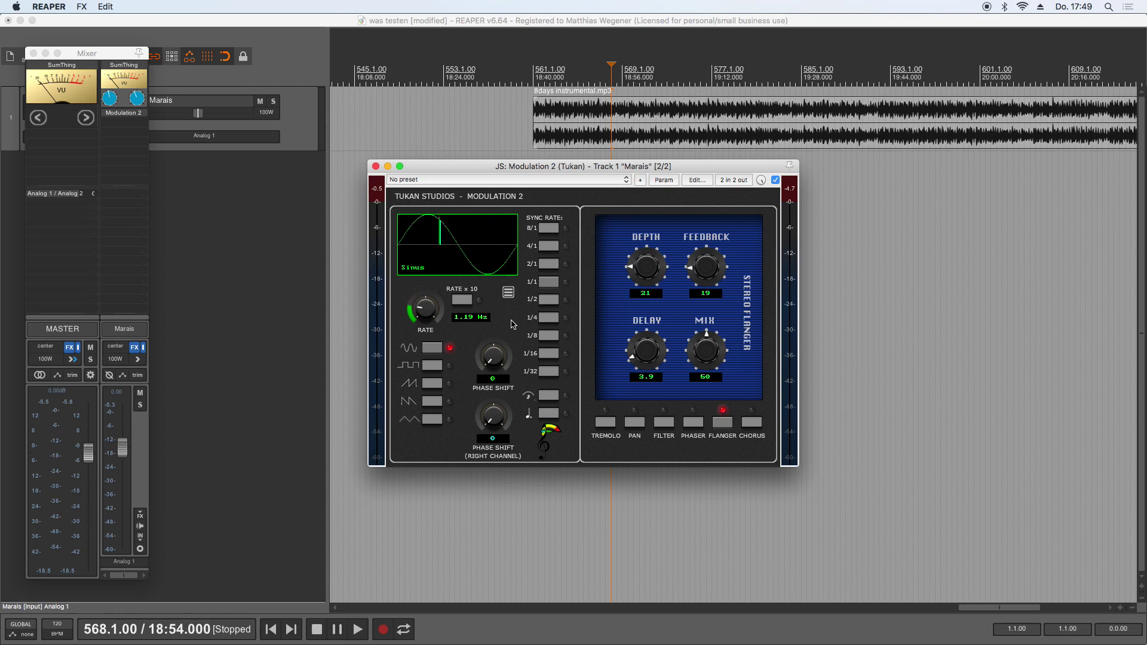
key("space")
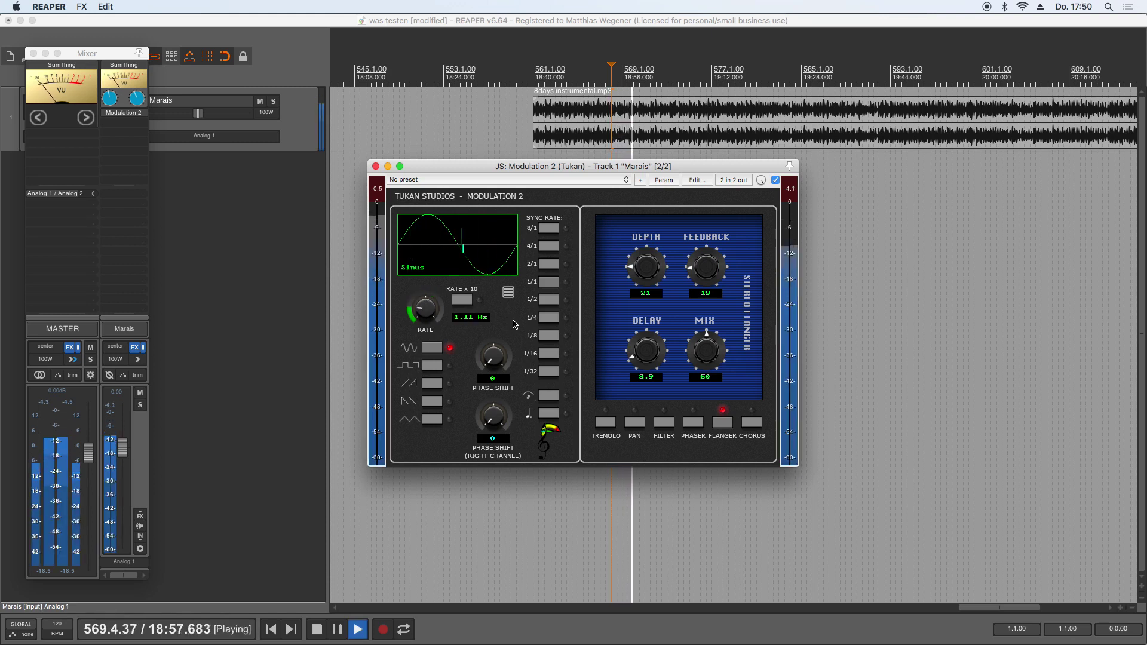
key("space")
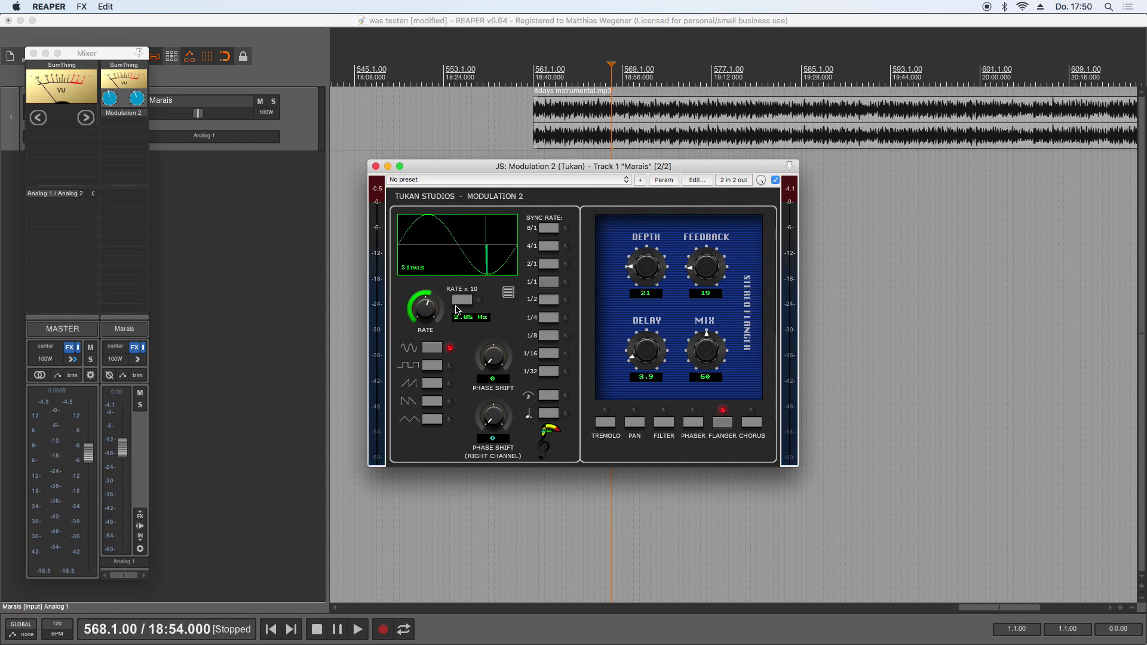
left_click(511, 297)
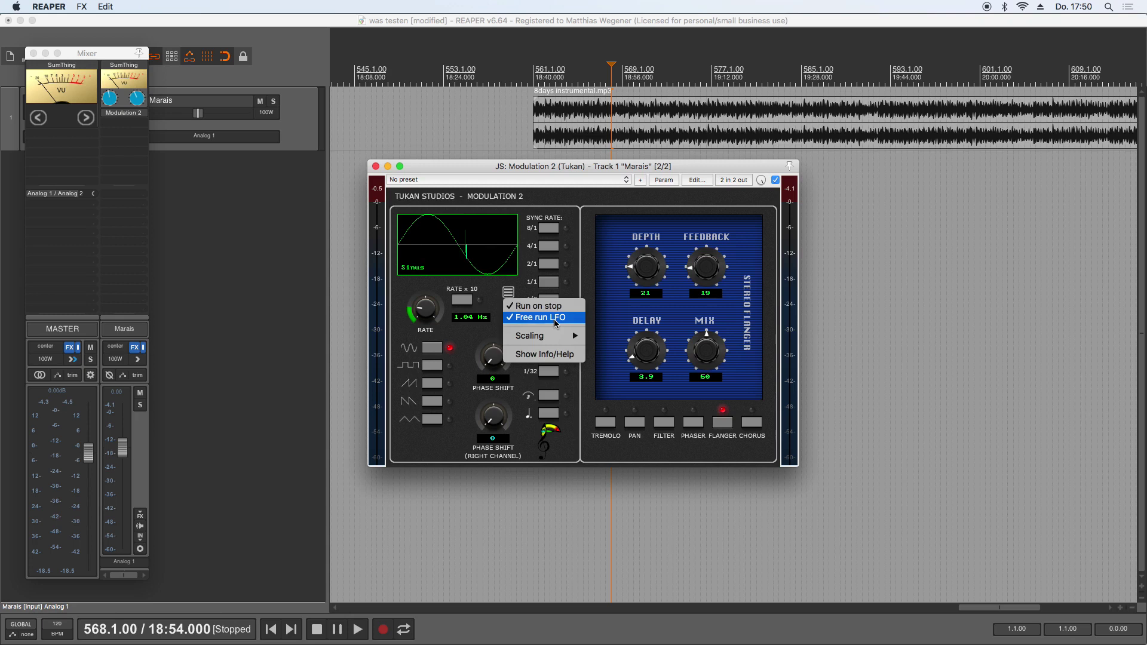
left_click(555, 324)
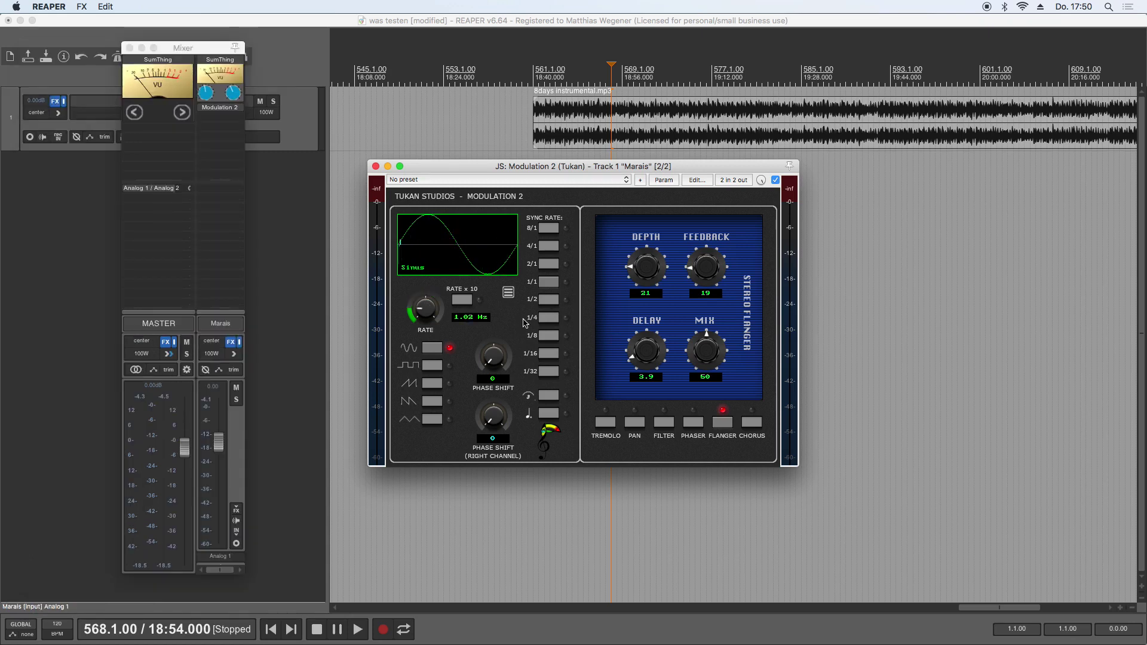
- Try 1/1, 1/2, 1/8 and 2/1 synced rates, then unsync and set Rate to 1.51 Hz
left_click(549, 282)
left_click(549, 299)
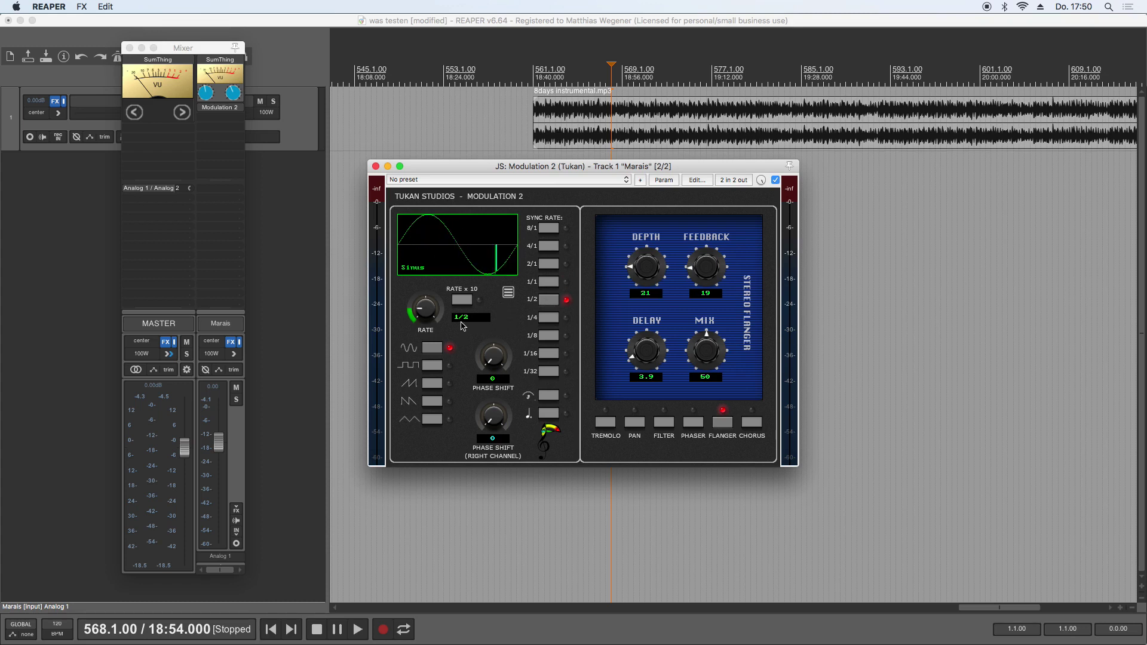
left_click_drag(425, 315, 430, 315)
left_click(546, 338)
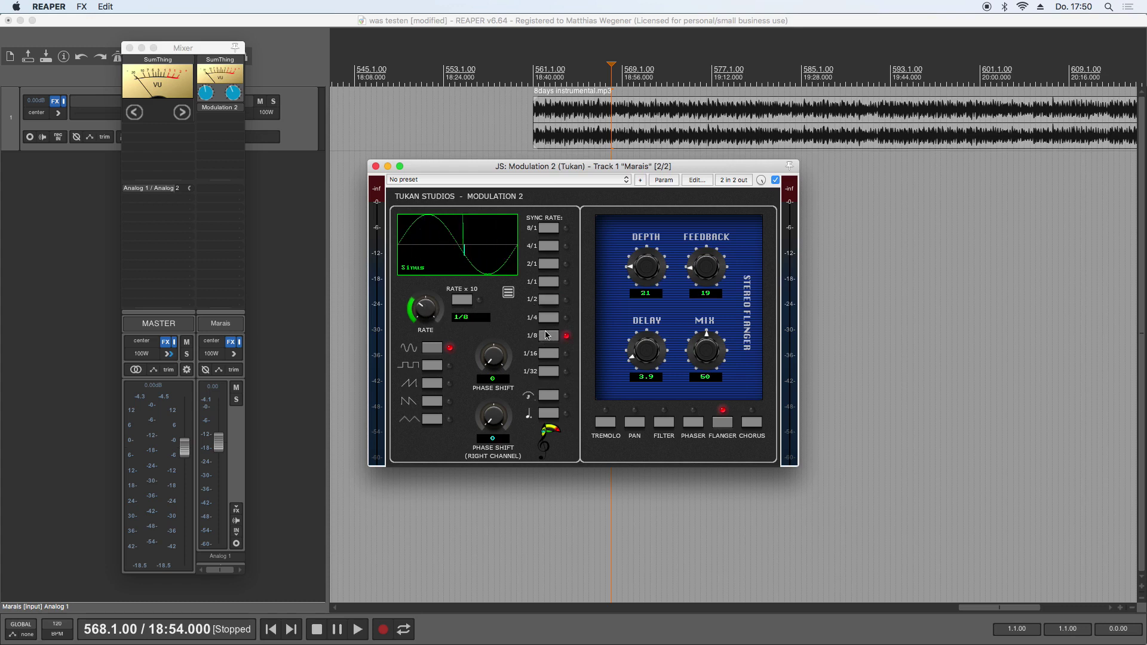
left_click(550, 267)
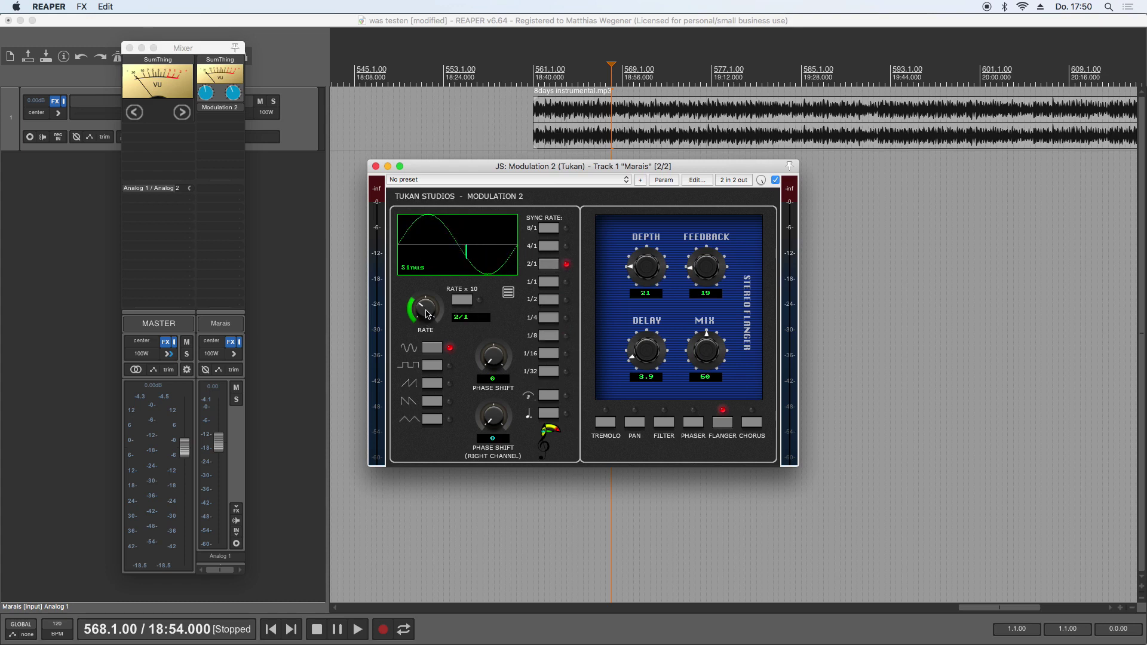
left_click(427, 313)
left_click_drag(426, 313, 426, 315)
- Close the Modulation 2 window and drag the Mixer toward the screen centre
left_click(376, 167)
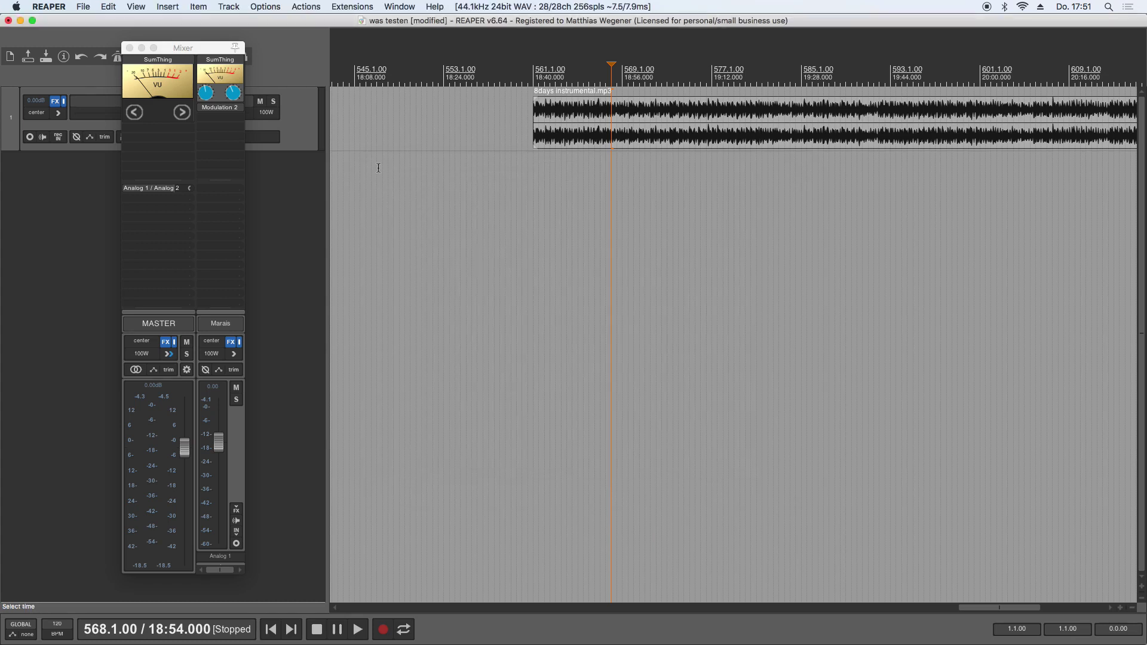
left_click_drag(201, 49, 486, 59)
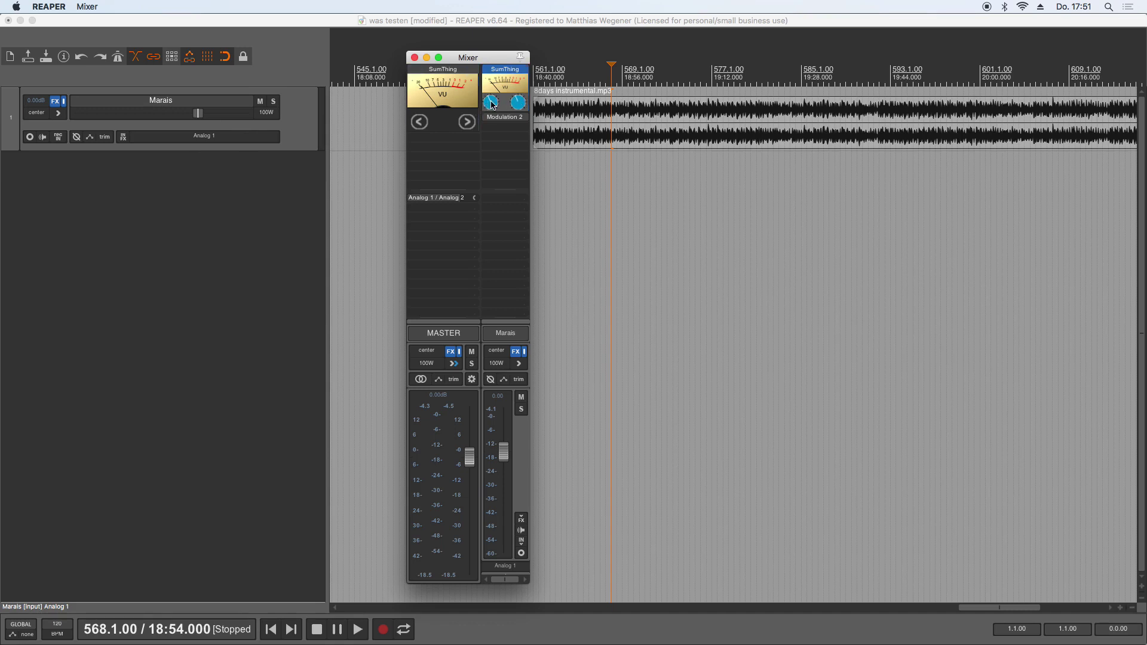
left_click(507, 73)
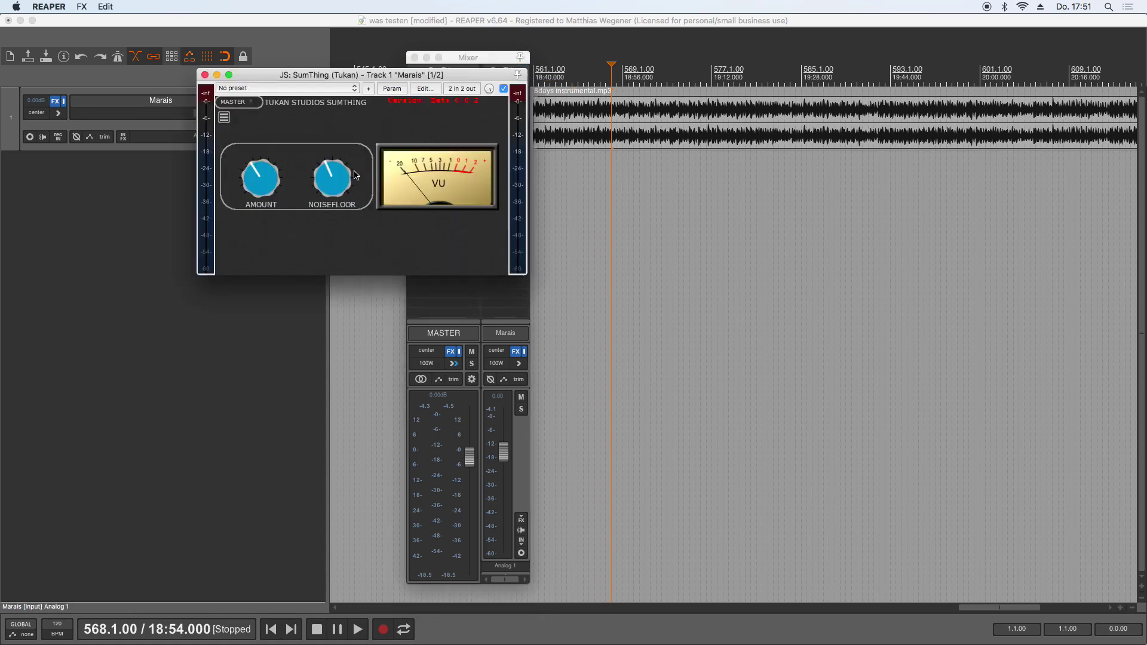
left_click(205, 75)
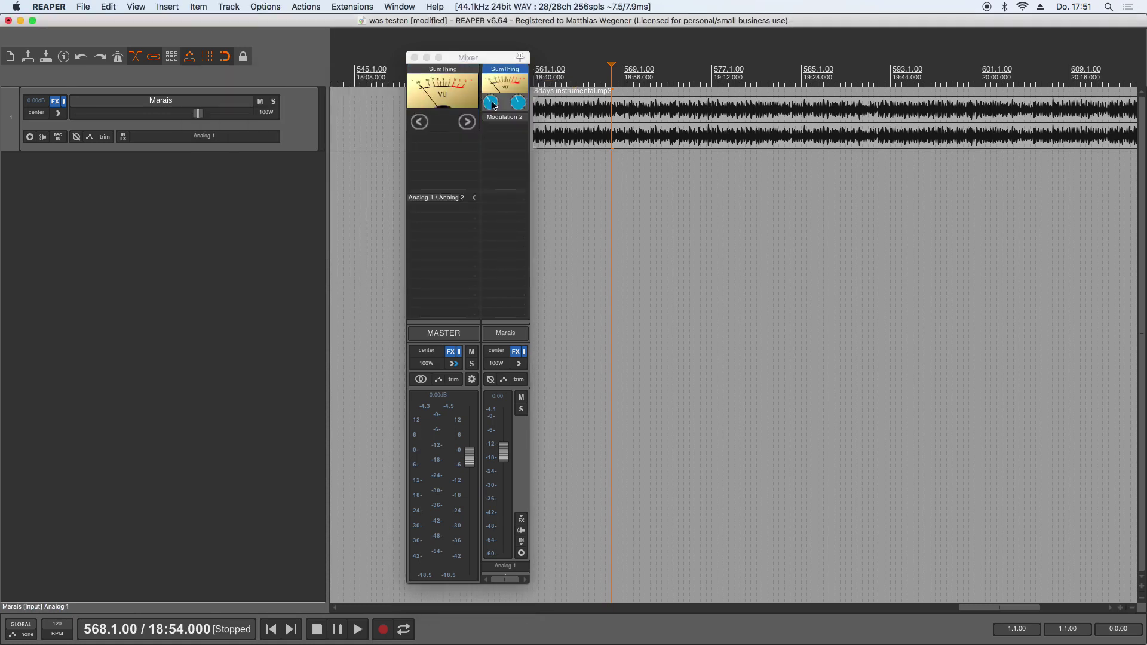
left_click(493, 102)
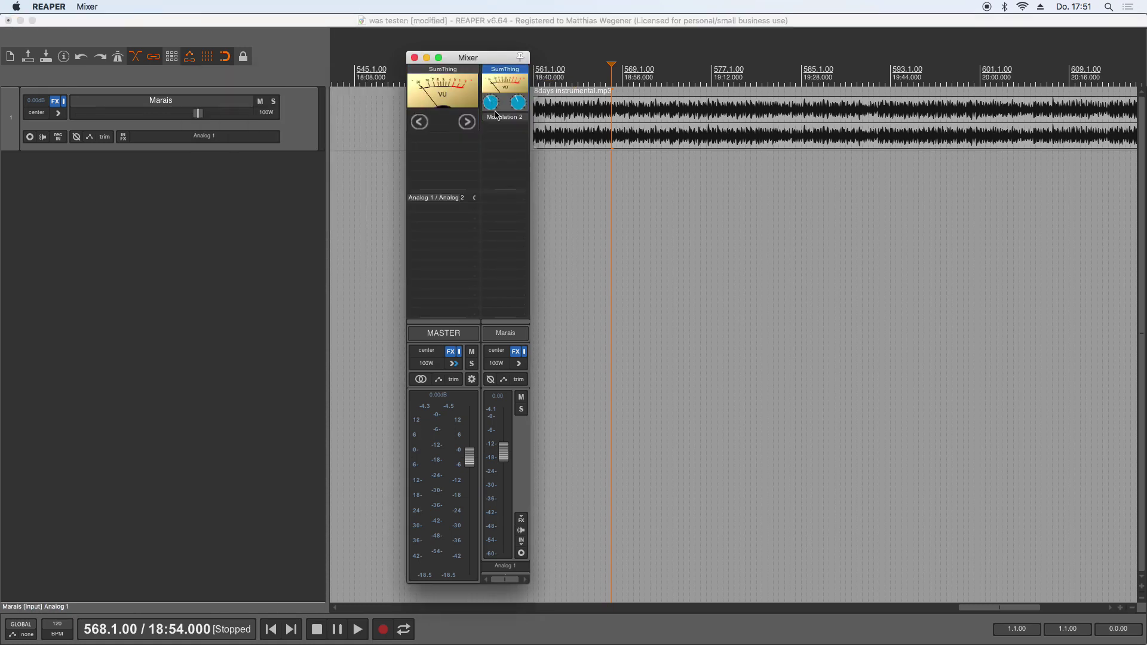